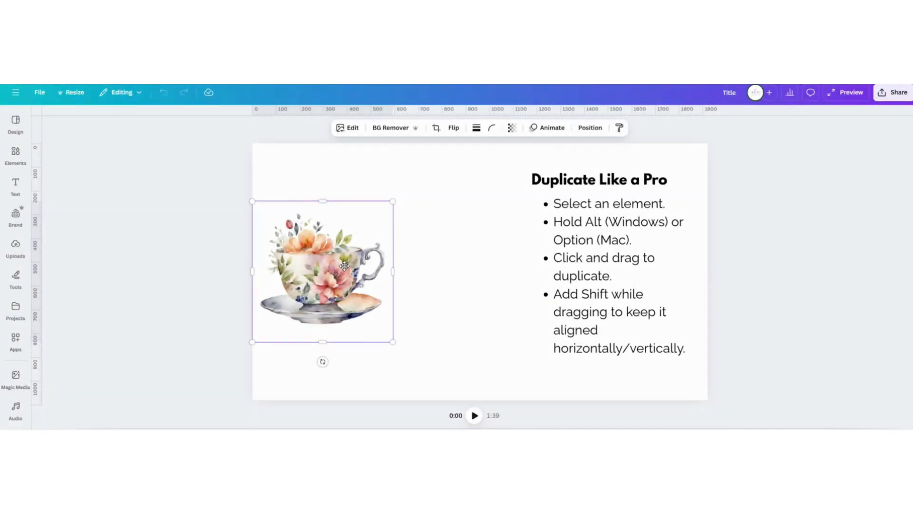
# Alt-drag the floral teacup image right to place an identical copy beside it
pyautogui.moveTo(344, 265); pyautogui.dragTo(470, 265)
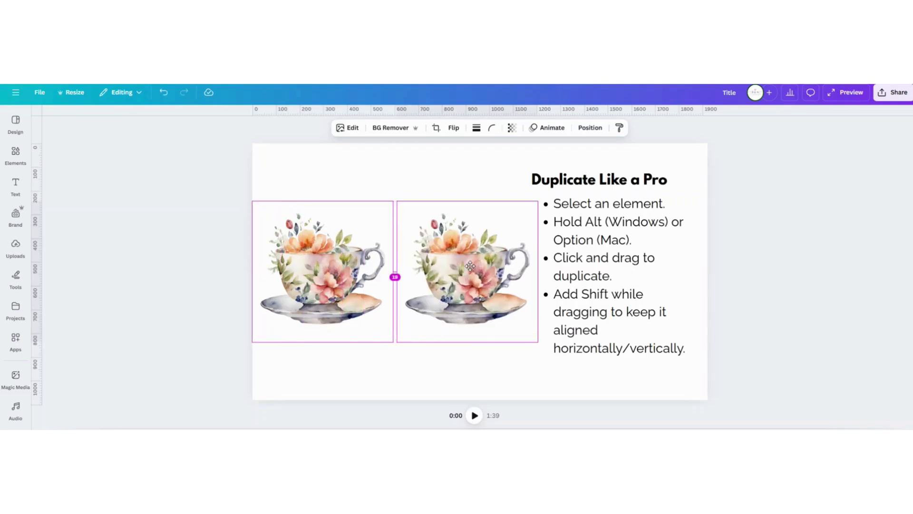
pyautogui.moveTo(469, 265); pyautogui.dragTo(470, 265)
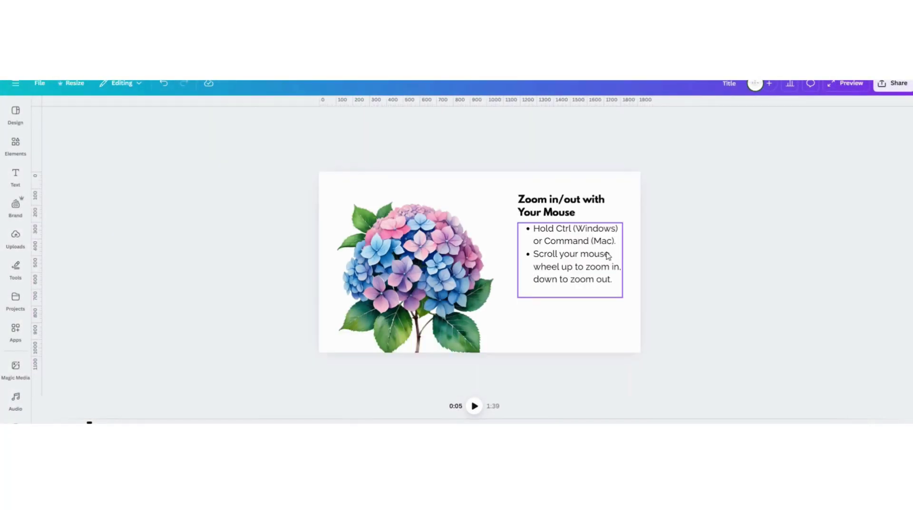
pyautogui.scroll(-2, 584, 252)
pyautogui.scroll(2, 584, 252)
pyautogui.scroll(2, 563, 252)
pyautogui.scroll(2, 549, 252)
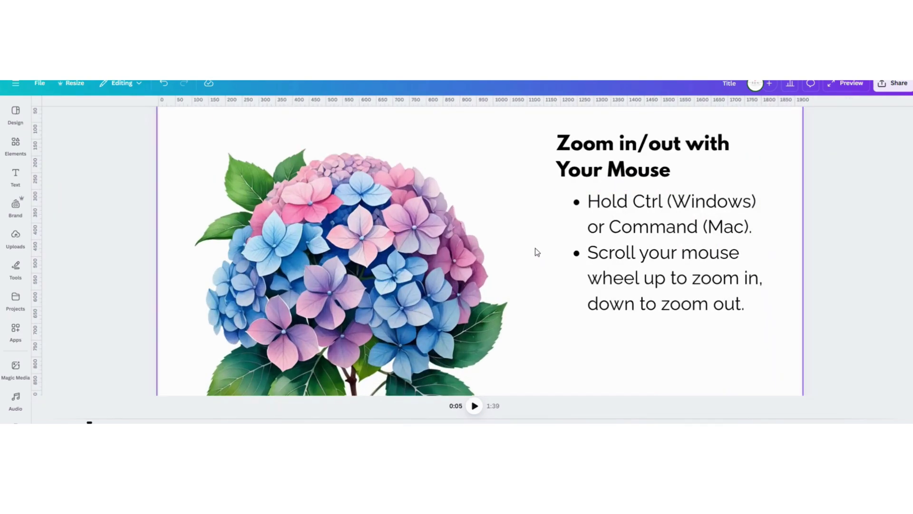
pyautogui.scroll(-2, 535, 247)
pyautogui.scroll(-2, 535, 248)
pyautogui.scroll(-1, 536, 247)
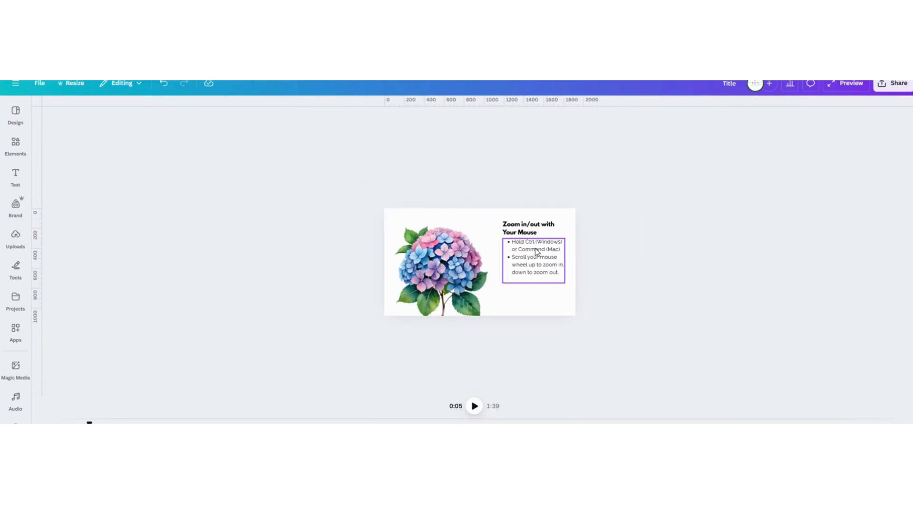
pyautogui.scroll(2, 538, 251)
pyautogui.scroll(1, 538, 252)
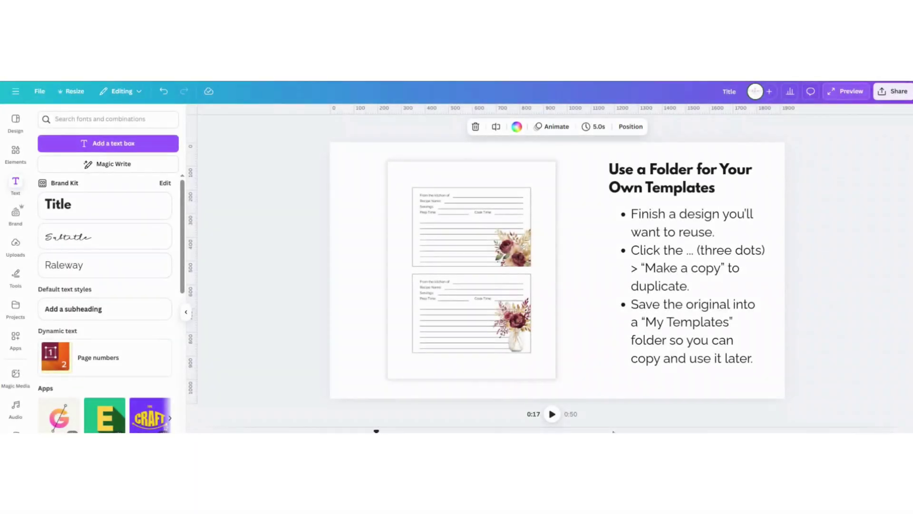
# Move the design via File > Move into a new Your Projects folder named My Templates 2
pyautogui.click(40, 92)
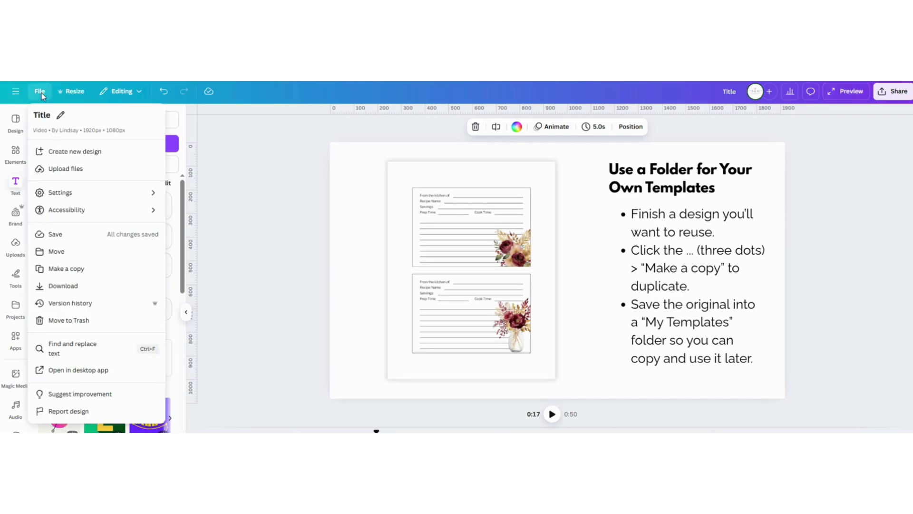
pyautogui.click(78, 255)
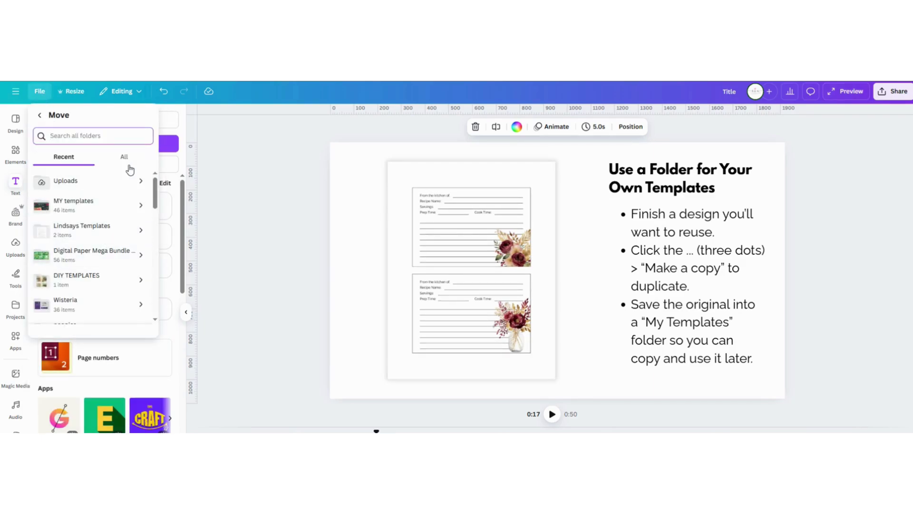
pyautogui.click(126, 157)
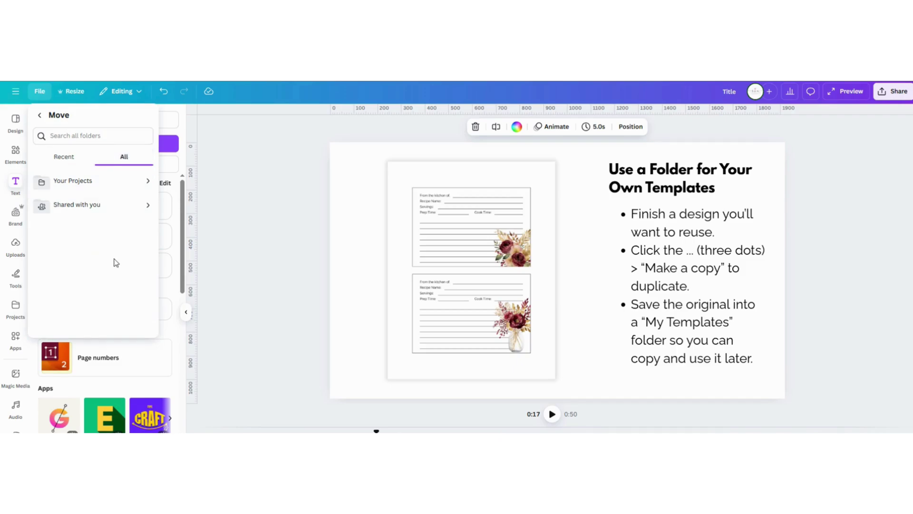
pyautogui.click(107, 180)
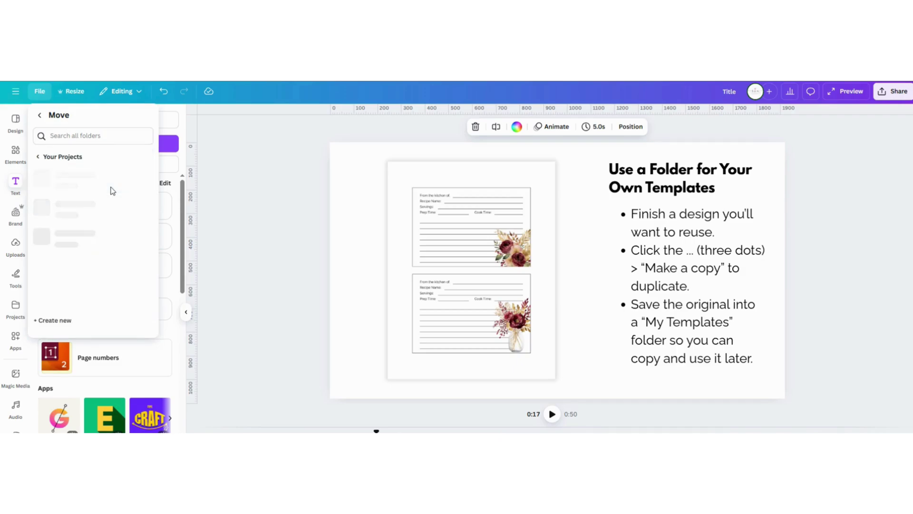
pyautogui.scroll(-5, 125, 228)
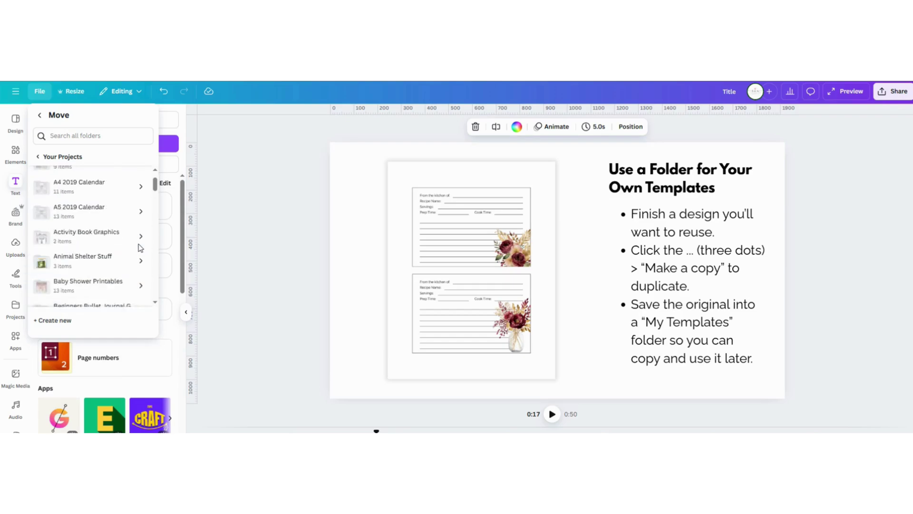
pyautogui.scroll(5, 125, 243)
pyautogui.click(54, 320)
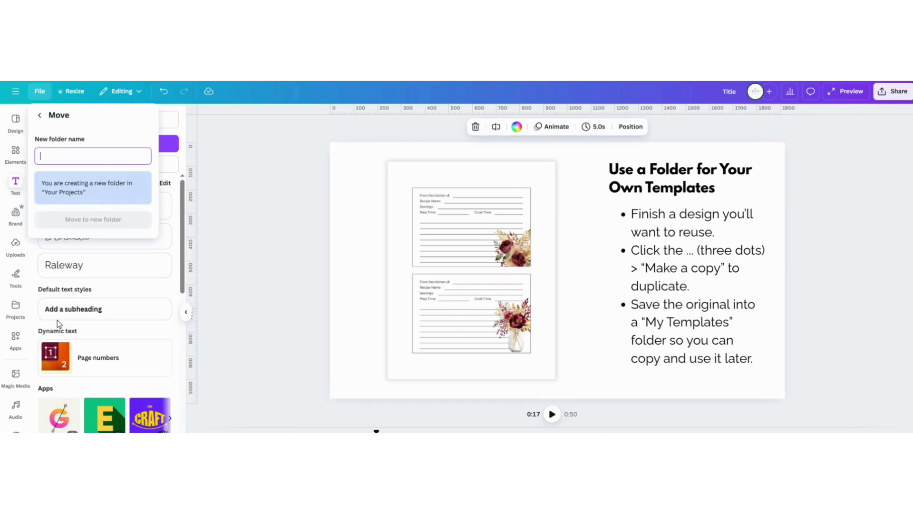
pyautogui.write('My Templates')
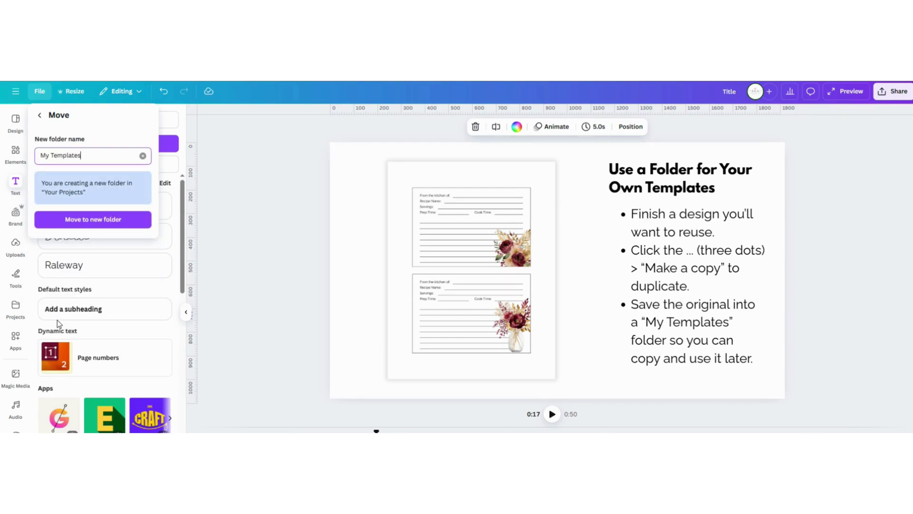
pyautogui.write(' 2')
pyautogui.click(127, 219)
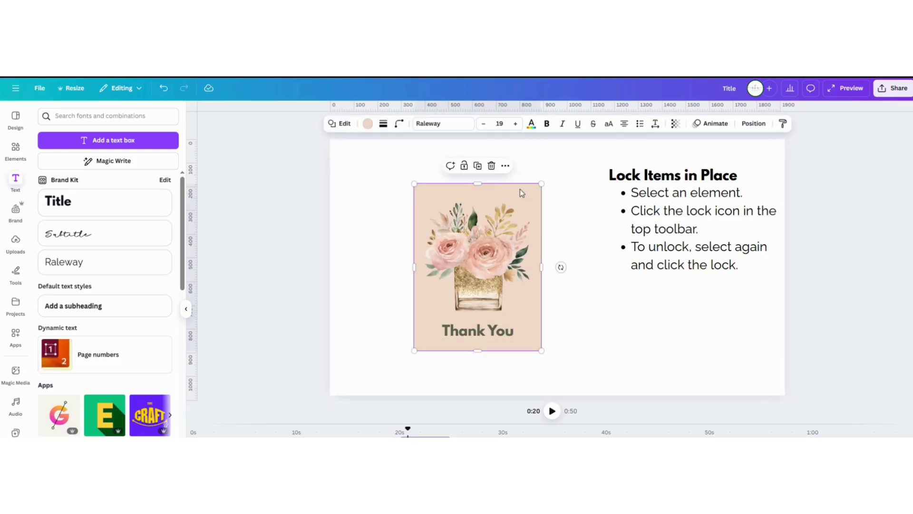
# Lock only the card background's position, then select and drag the flower image and Thank You text
pyautogui.click(464, 165)
pyautogui.click(374, 193)
pyautogui.moveTo(374, 190)
pyautogui.mouseDown()
pyautogui.moveTo(494, 334)
pyautogui.moveTo(584, 383)
pyautogui.mouseUp()
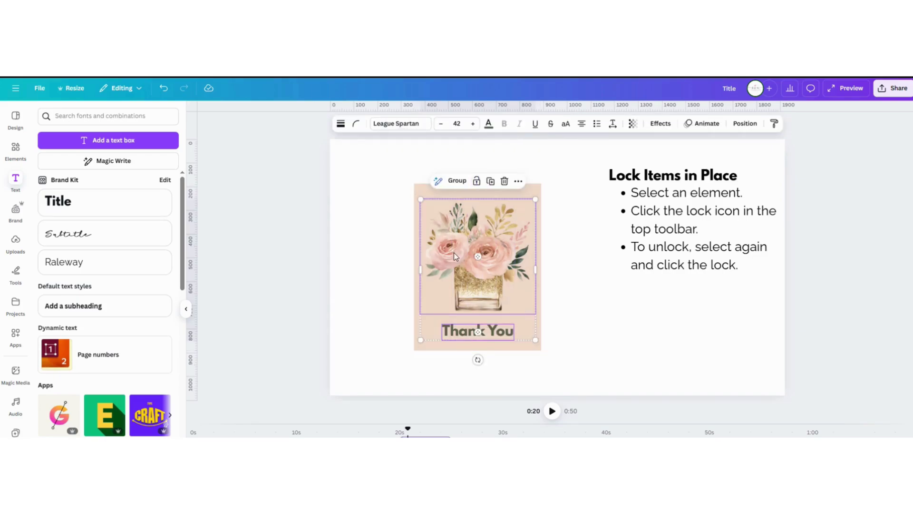
pyautogui.moveTo(454, 253)
pyautogui.mouseDown()
pyautogui.moveTo(371, 232)
pyautogui.moveTo(478, 255)
pyautogui.mouseUp()
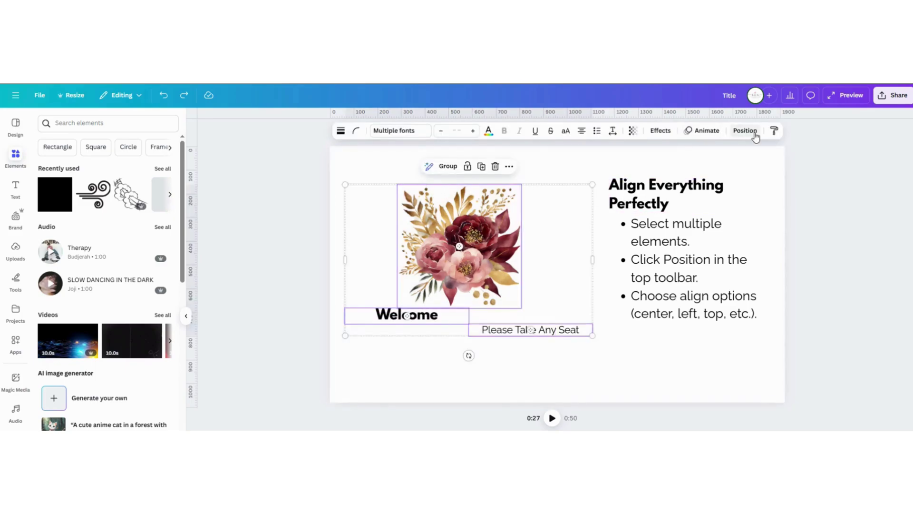
# Centre the flowers and Welcome text lines on each other and group them
pyautogui.click(746, 130)
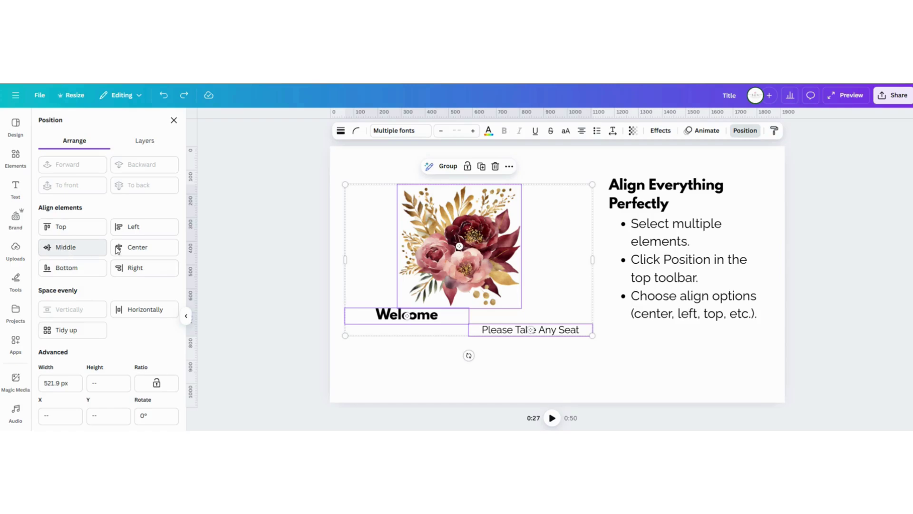
pyautogui.click(142, 248)
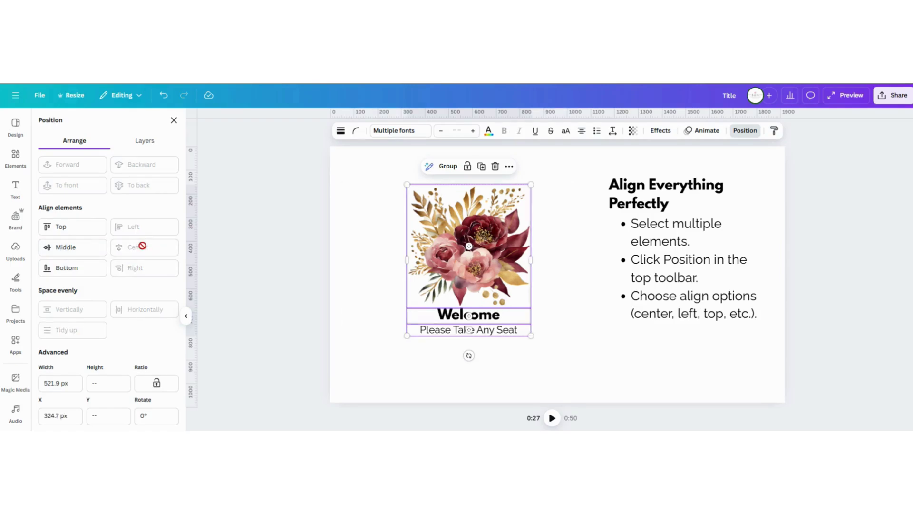
pyautogui.click(448, 167)
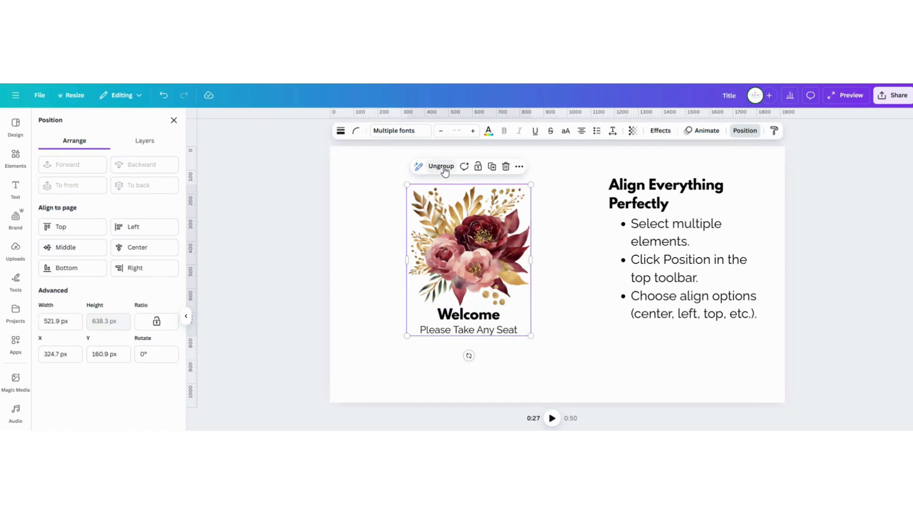
# Try the page alignments on the Welcome group, finishing with Center and Middle
pyautogui.click(143, 247)
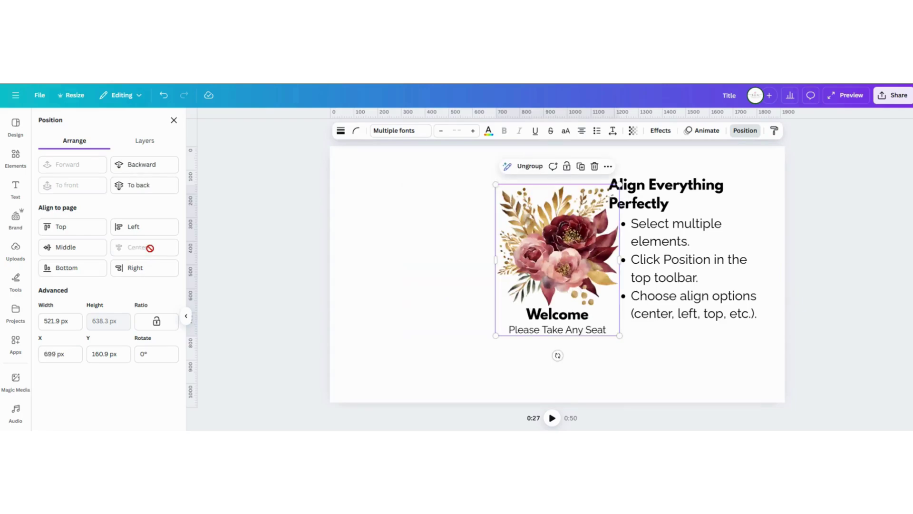
pyautogui.click(71, 226)
pyautogui.click(125, 227)
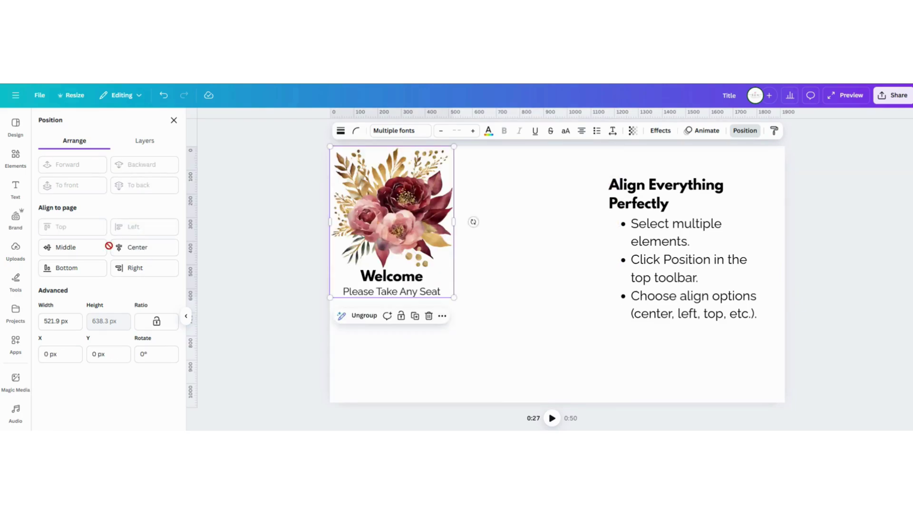
pyautogui.click(66, 267)
pyautogui.click(135, 267)
pyautogui.click(137, 247)
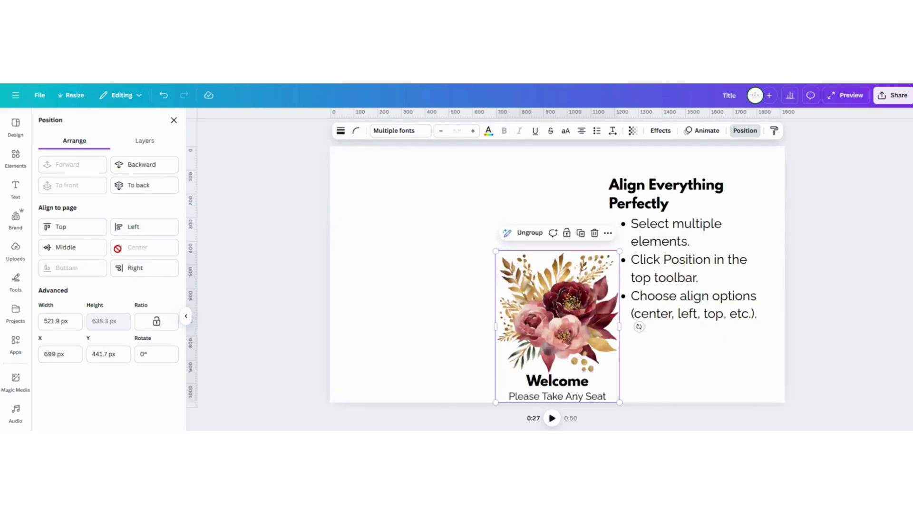
pyautogui.click(78, 248)
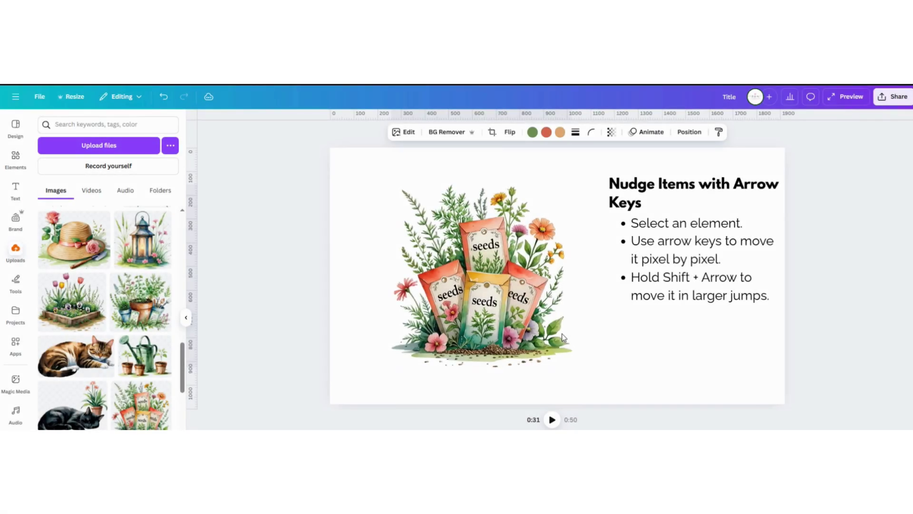
# Nudge the seed packets image one step right, then three steps left
pyautogui.press('Right')
pyautogui.press('Right')
pyautogui.press('Right')
pyautogui.press('Right')
pyautogui.press('Right')
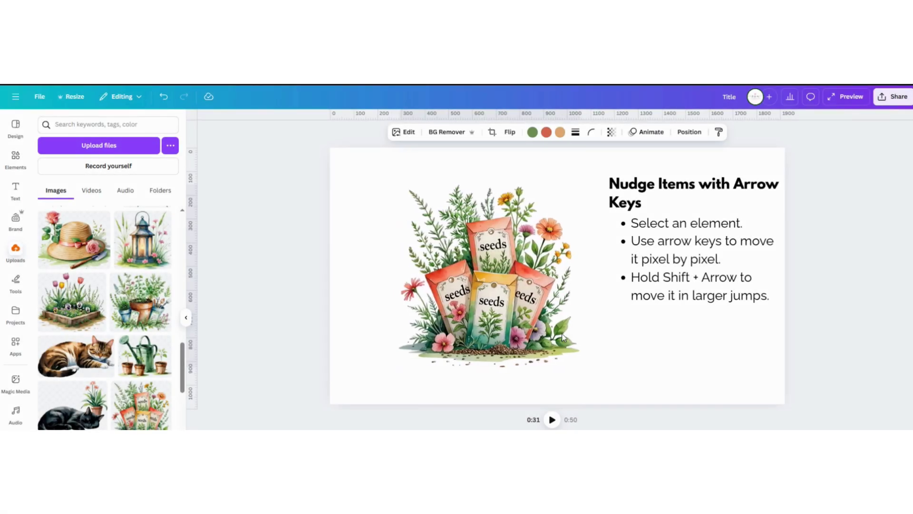
pyautogui.press('Left')
pyautogui.press('Left')
pyautogui.press('Left')
pyautogui.press('Left')
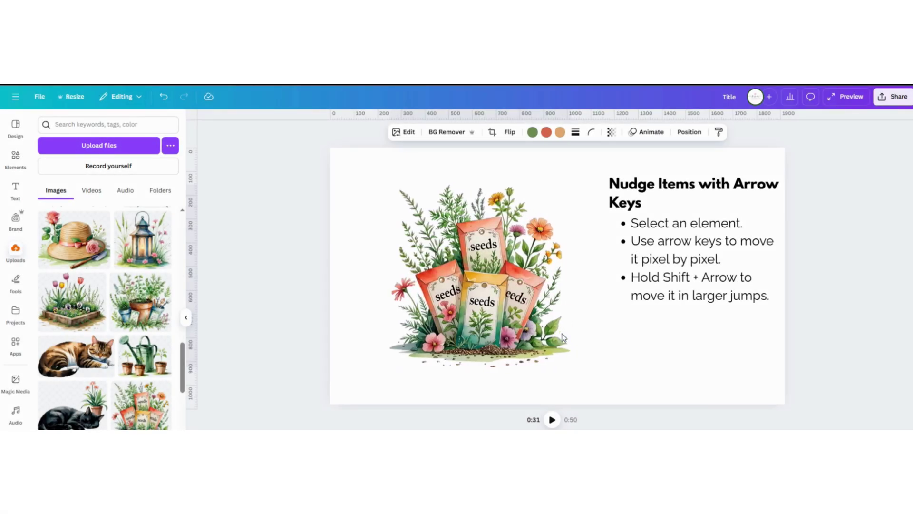
pyautogui.press('Left')
pyautogui.press('Left')
pyautogui.press('Left')
pyautogui.press('Left')
pyautogui.press('Left')
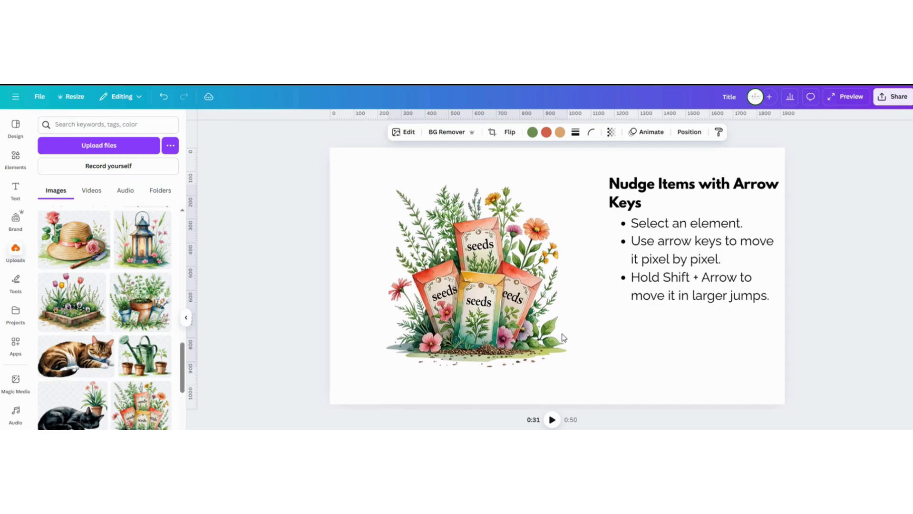
pyautogui.press('Left')
pyautogui.press('Left')
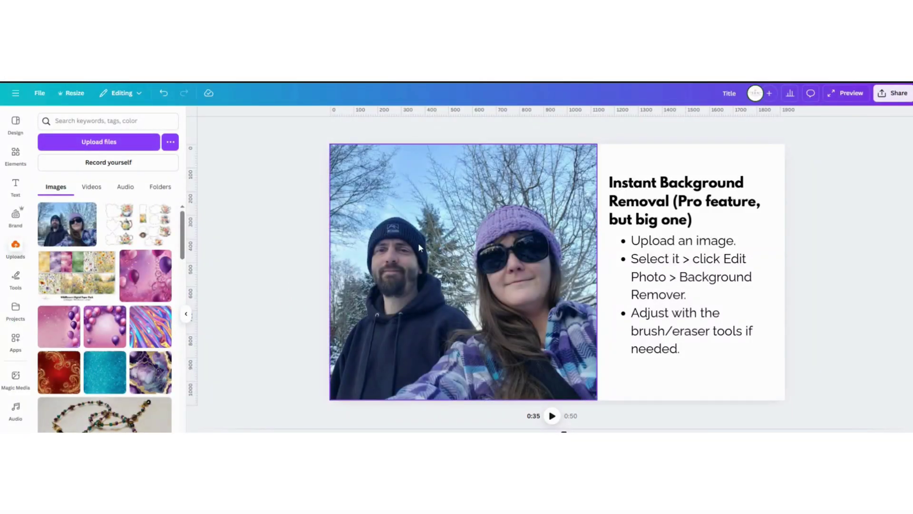
# Remove the snowy tree background from the winter photo with BG Remover, then deselect it
pyautogui.click(430, 242)
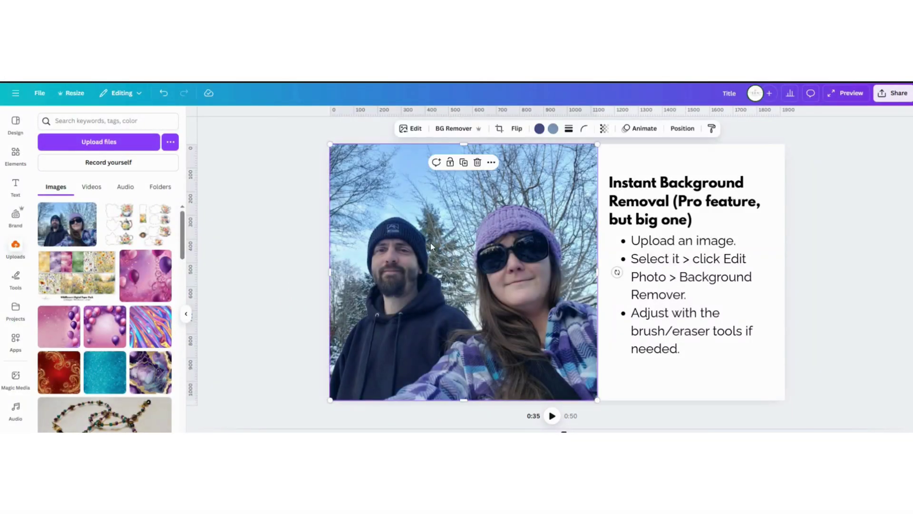
pyautogui.click(454, 128)
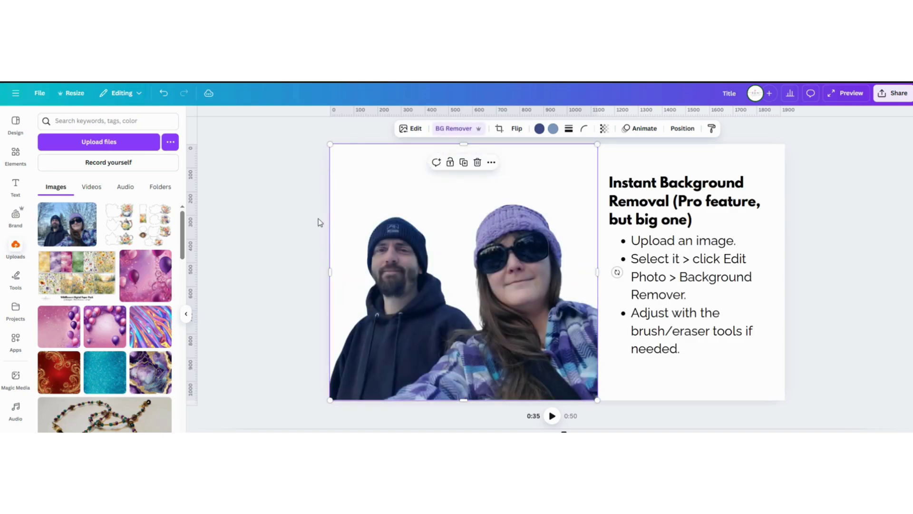
pyautogui.click(297, 222)
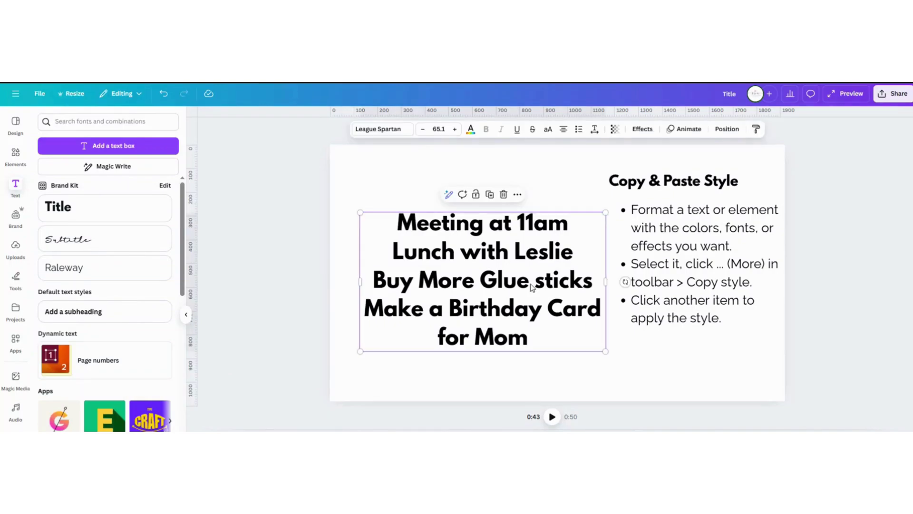
# Copy the bulleted instructions text's style and paste it onto the meeting-and-errands list
pyautogui.click(679, 253)
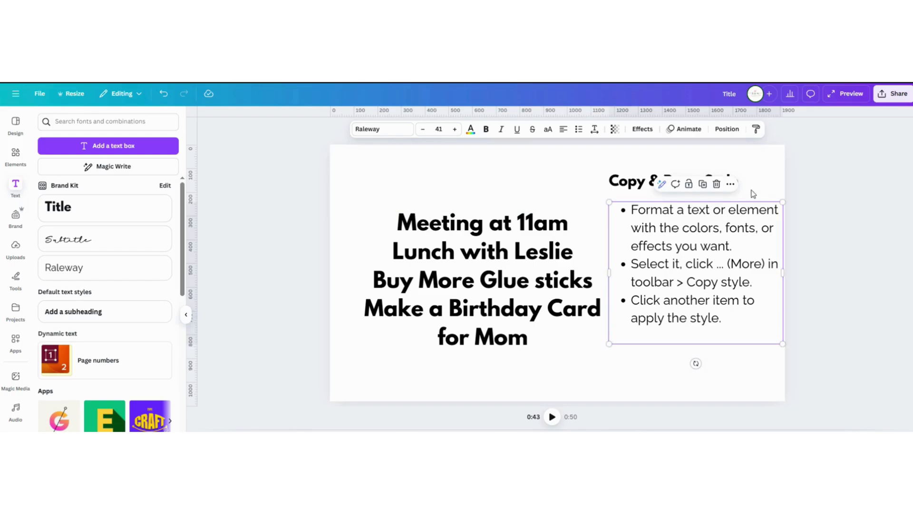
pyautogui.click(731, 185)
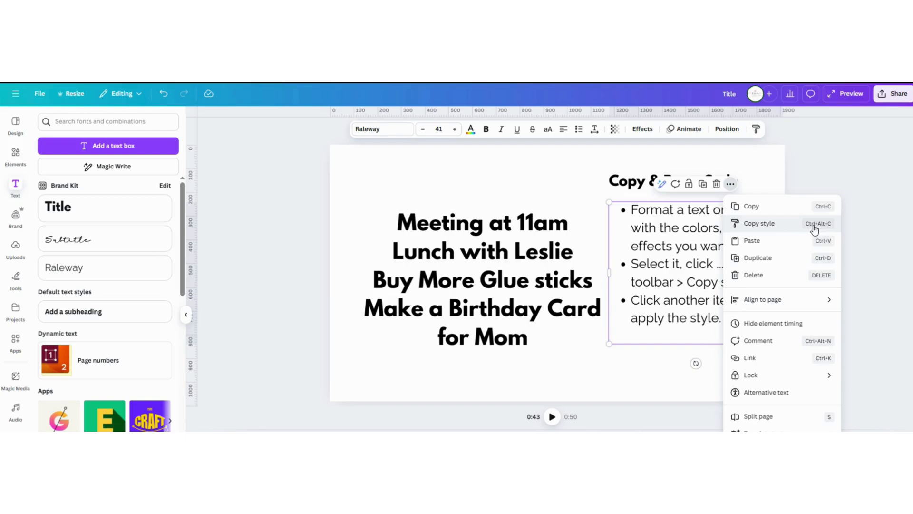
pyautogui.click(771, 227)
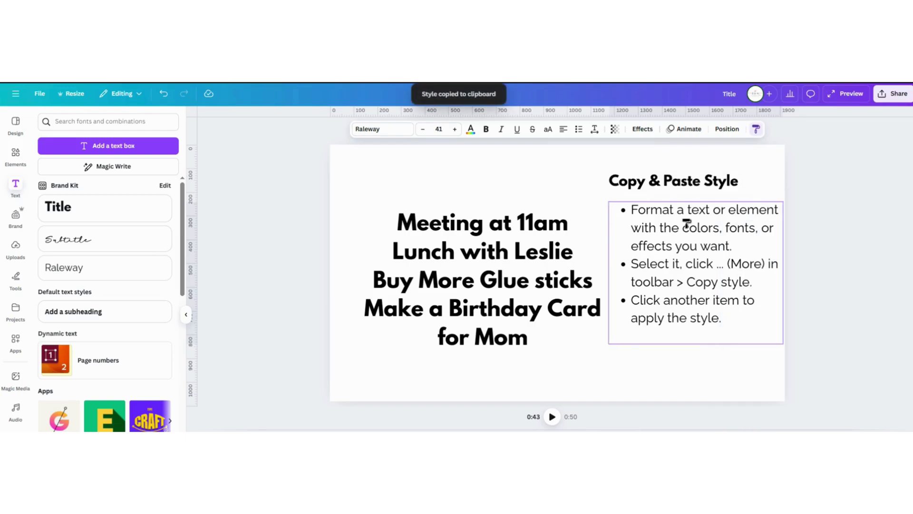
pyautogui.click(465, 262)
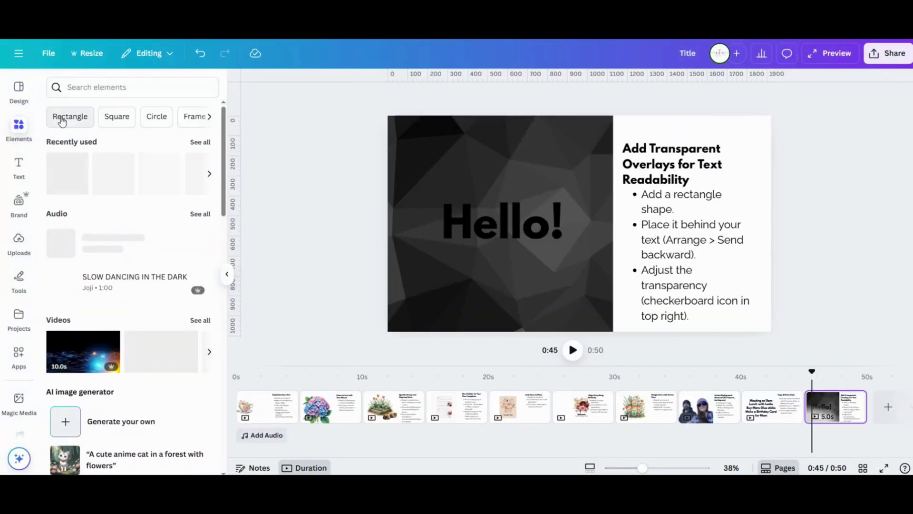
# Add a rectangle from Elements, move it onto Hello! and widen it to cover the text
pyautogui.click(70, 117)
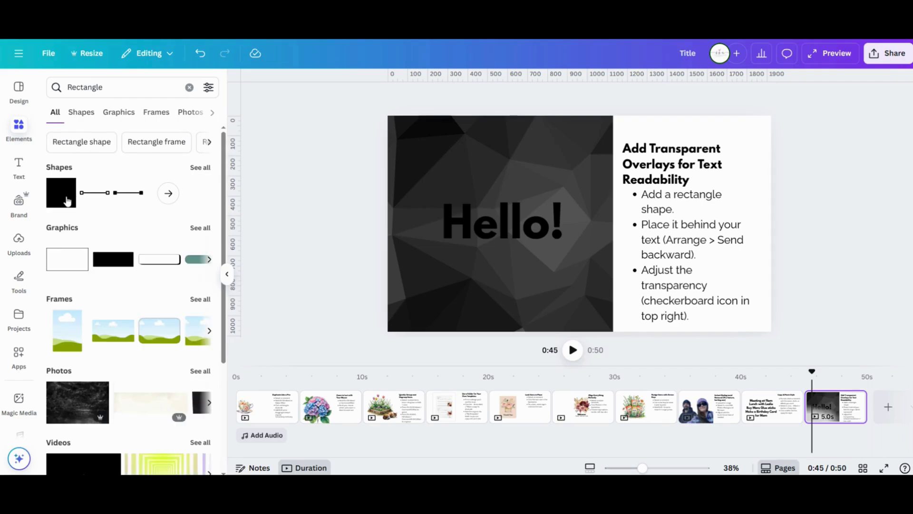
pyautogui.click(63, 199)
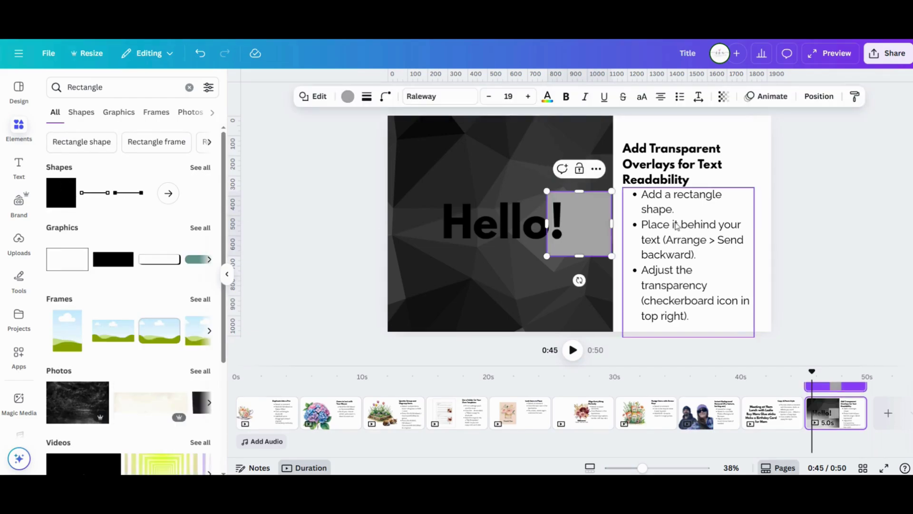
pyautogui.moveTo(580, 196); pyautogui.dragTo(547, 193)
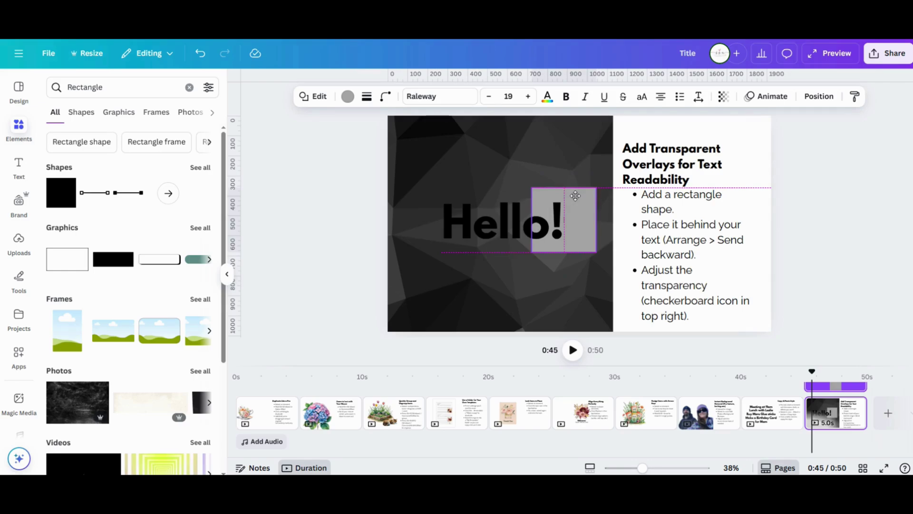
pyautogui.moveTo(514, 219); pyautogui.dragTo(417, 218)
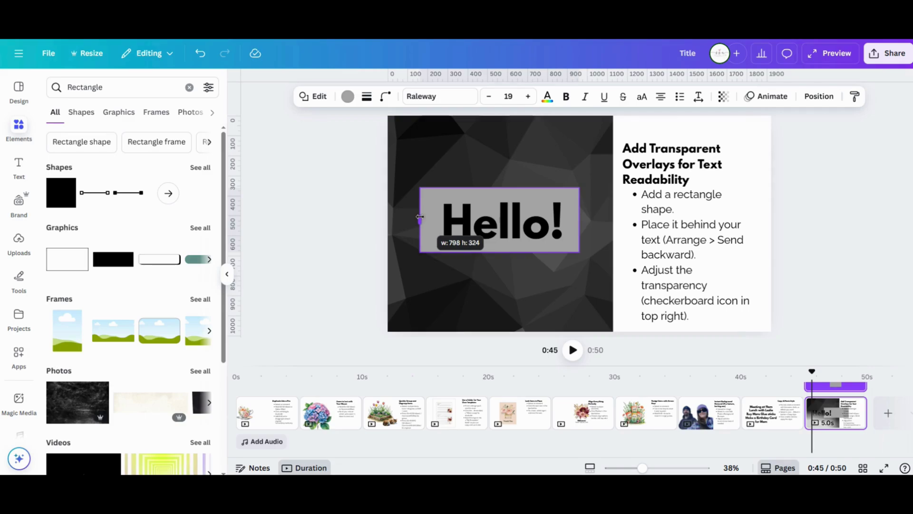
# Make the rectangle white with transparency lowered to 37
pyautogui.click(347, 96)
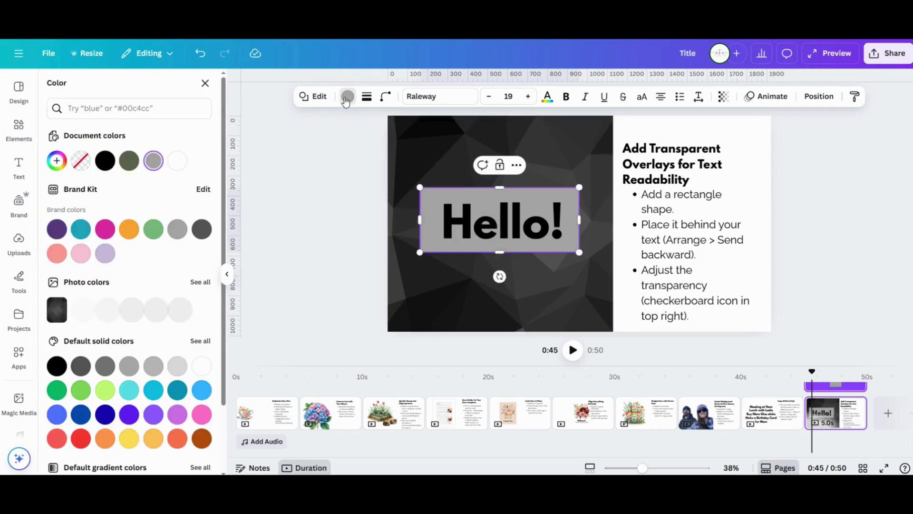
pyautogui.click(202, 365)
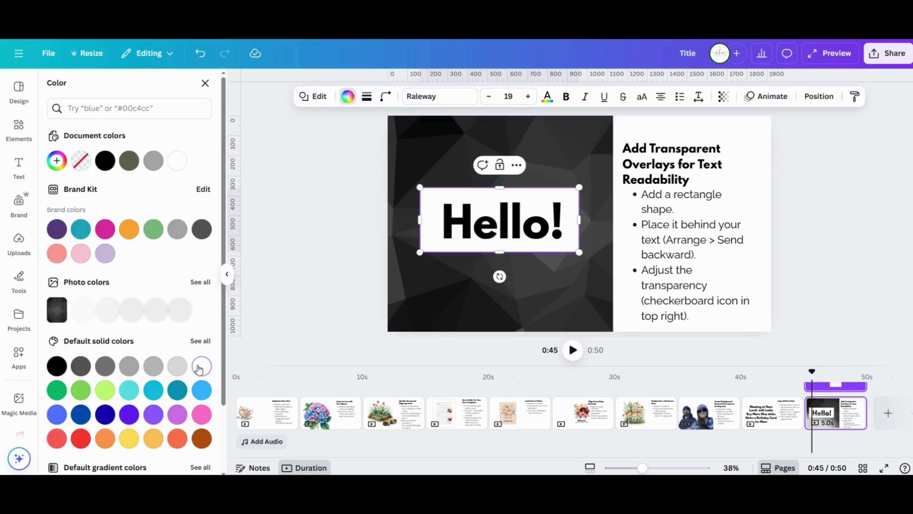
pyautogui.click(721, 96)
pyautogui.moveTo(751, 140)
pyautogui.mouseDown()
pyautogui.moveTo(669, 142)
pyautogui.moveTo(715, 143)
pyautogui.moveTo(698, 141)
pyautogui.mouseUp()
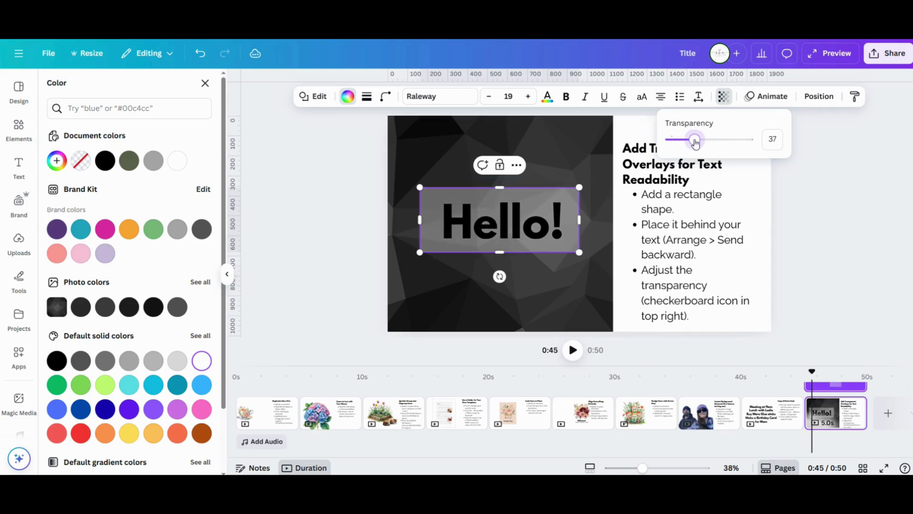
pyautogui.click(793, 232)
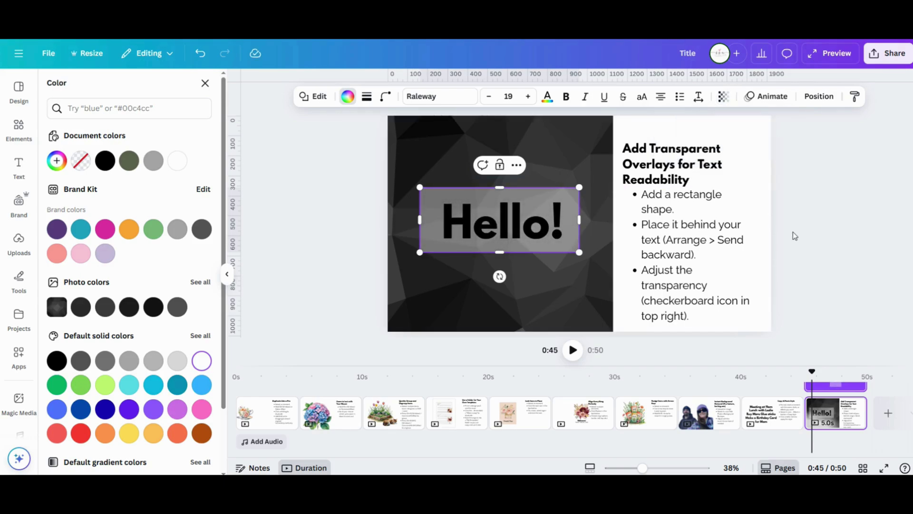